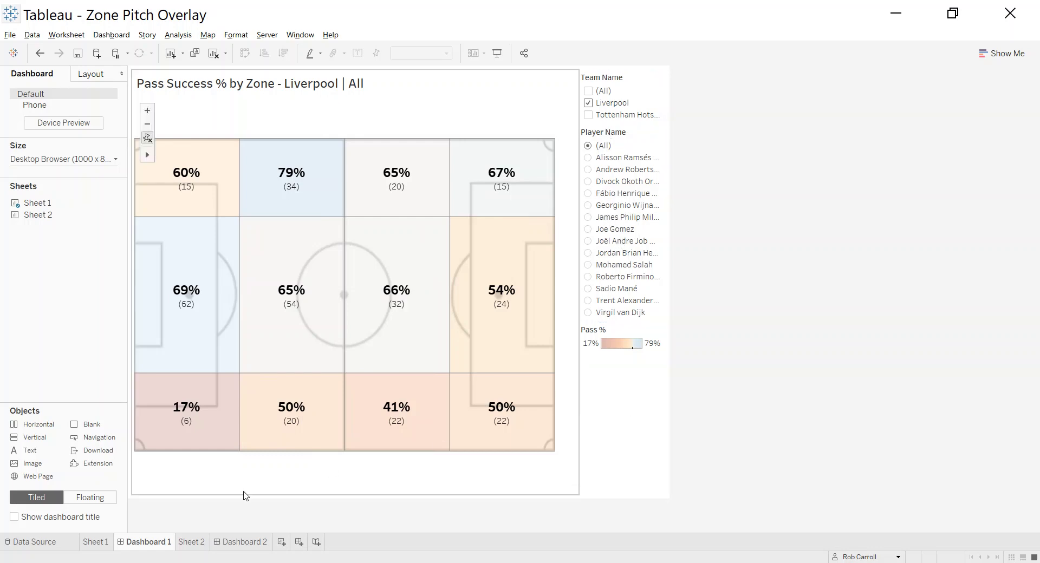
Switch to the Data Source page showing the Zone-Template table of Path, Shape #, X and Y.
left_click(34, 543)
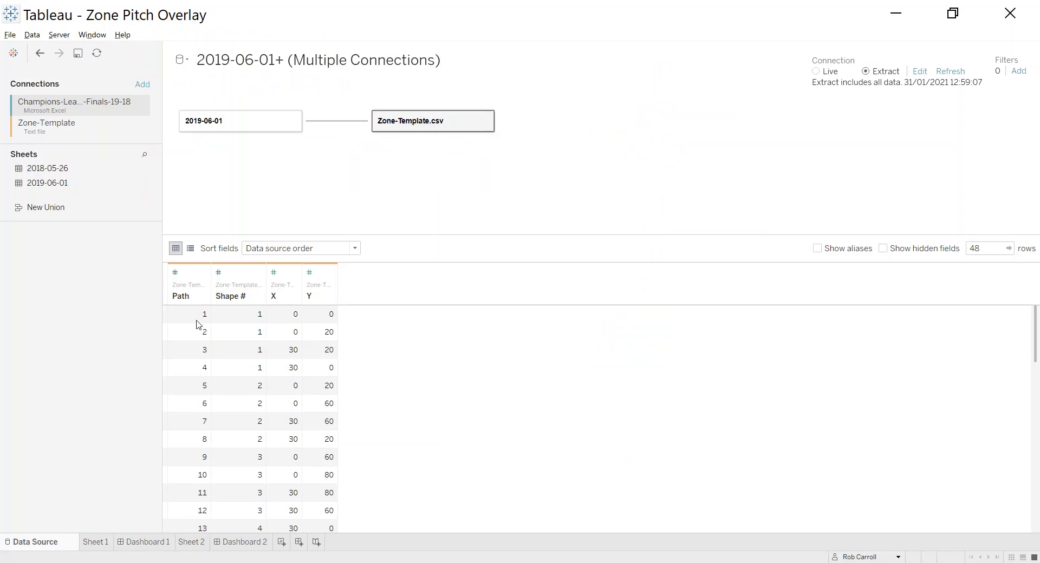
Highlight the Path and Shape # cells of shape 1's four rows, then switch to the browser.
left_click(241, 319)
left_click_drag(237, 331, 234, 372)
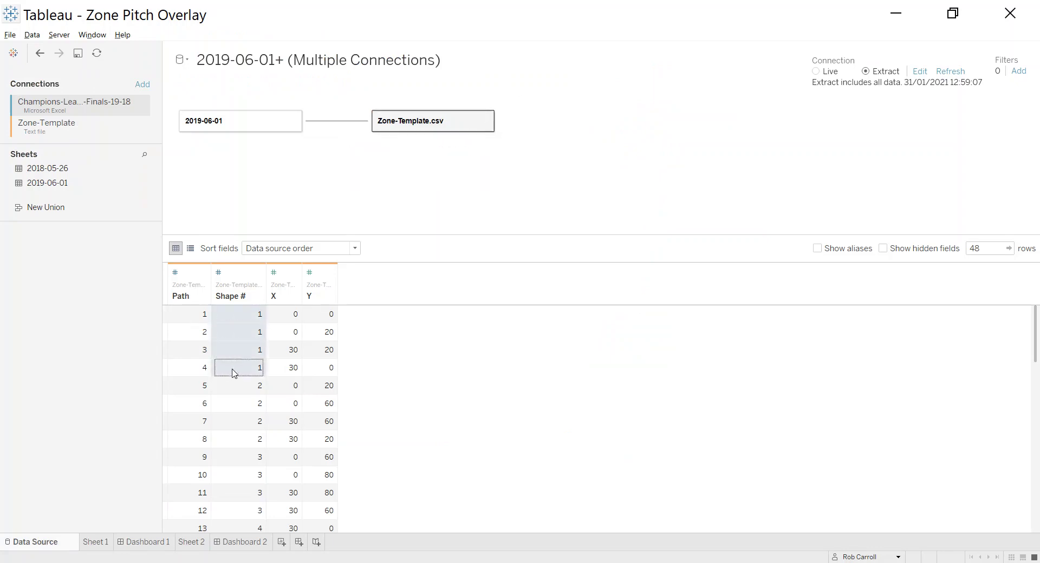
left_click_drag(193, 320, 332, 371)
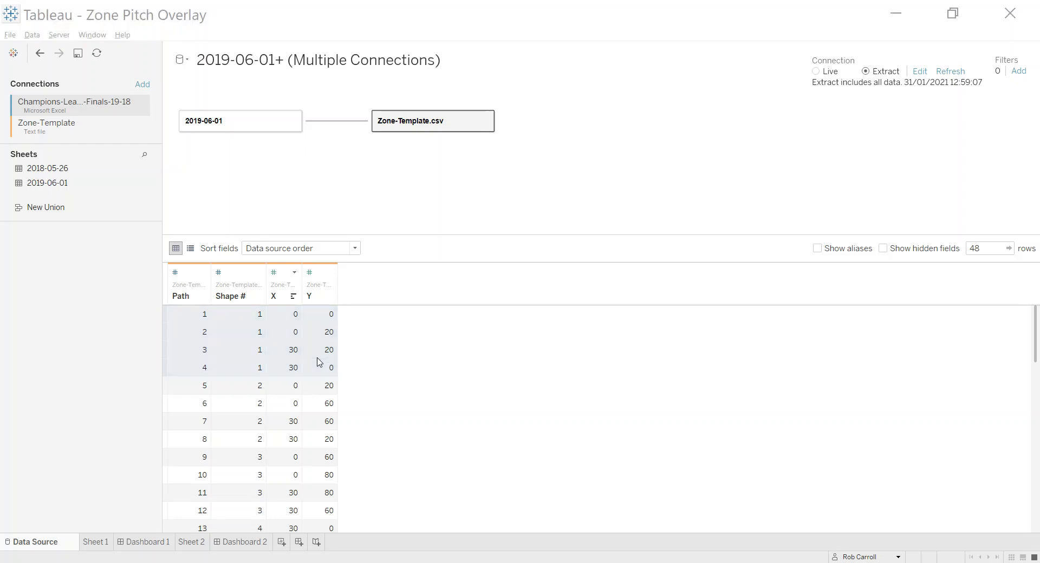
key("alt+Tab")
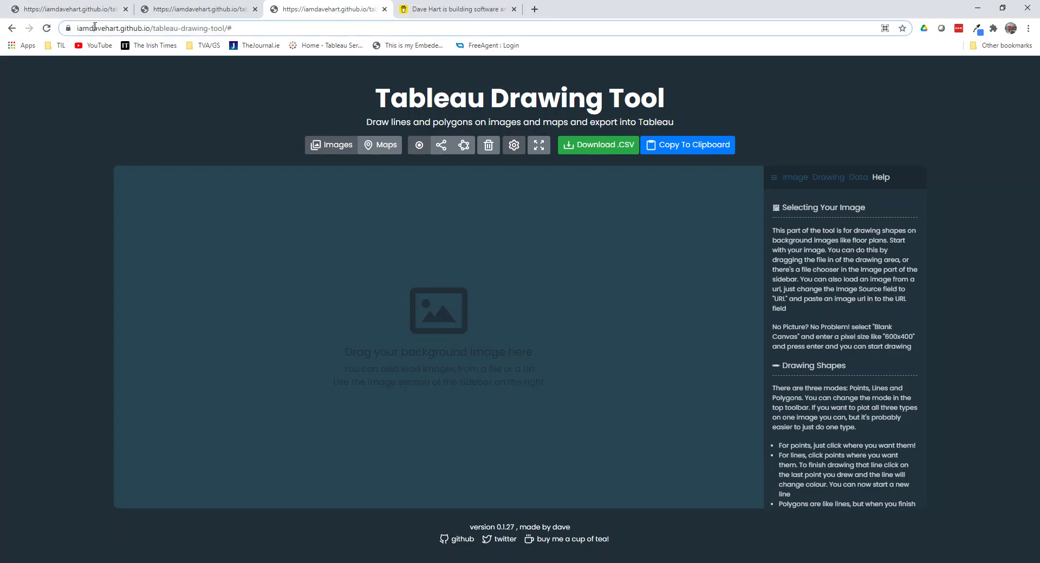
Scroll through the Drawing Tool's Help sidebar and bring up the Image settings.
left_click_drag(93, 29, 115, 28)
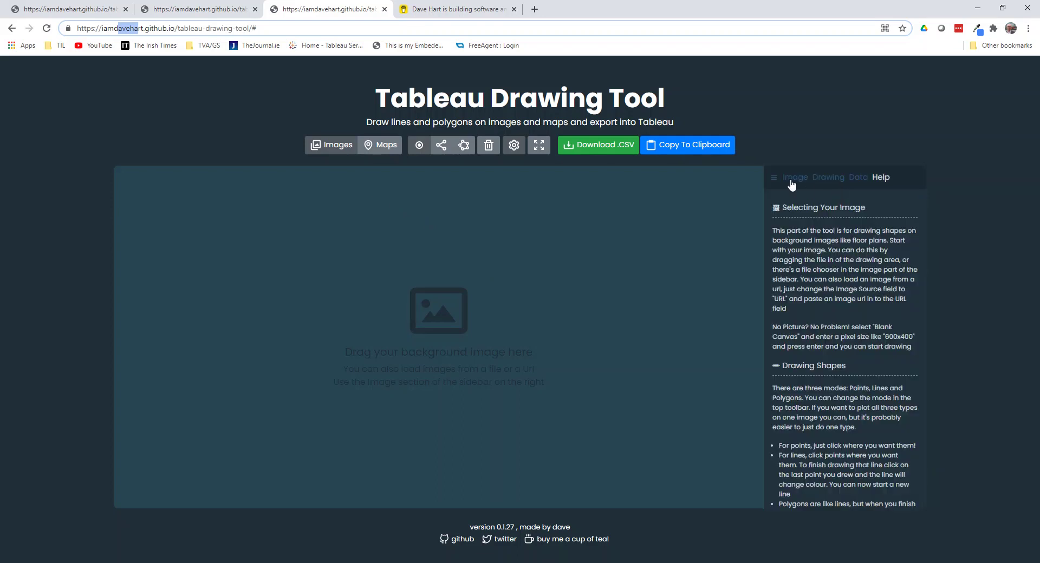
scroll(840, 357, "down", 5)
scroll(840, 356, "down", 10)
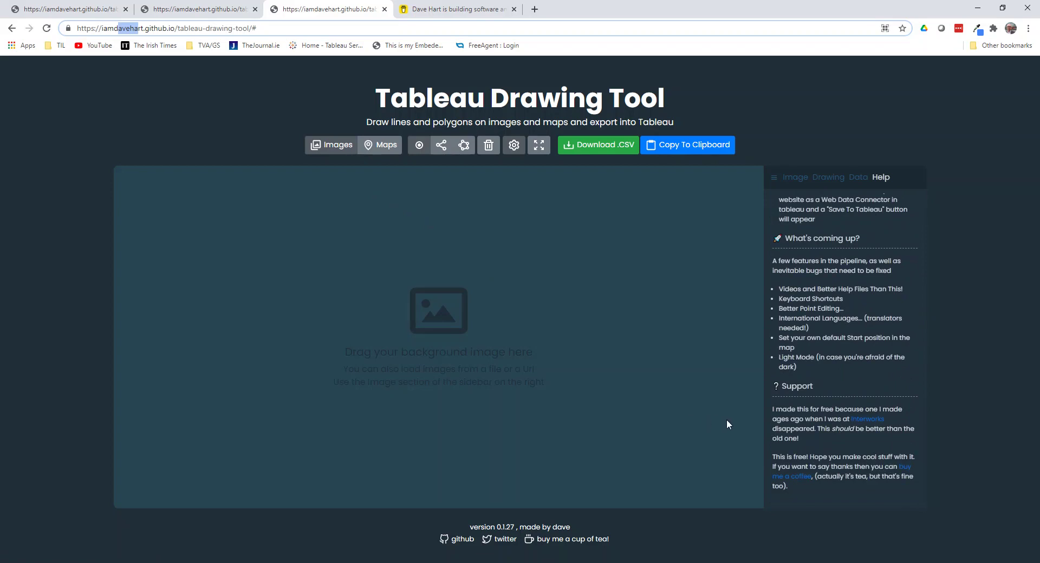
scroll(805, 262, "up", 12)
scroll(804, 262, "up", 5)
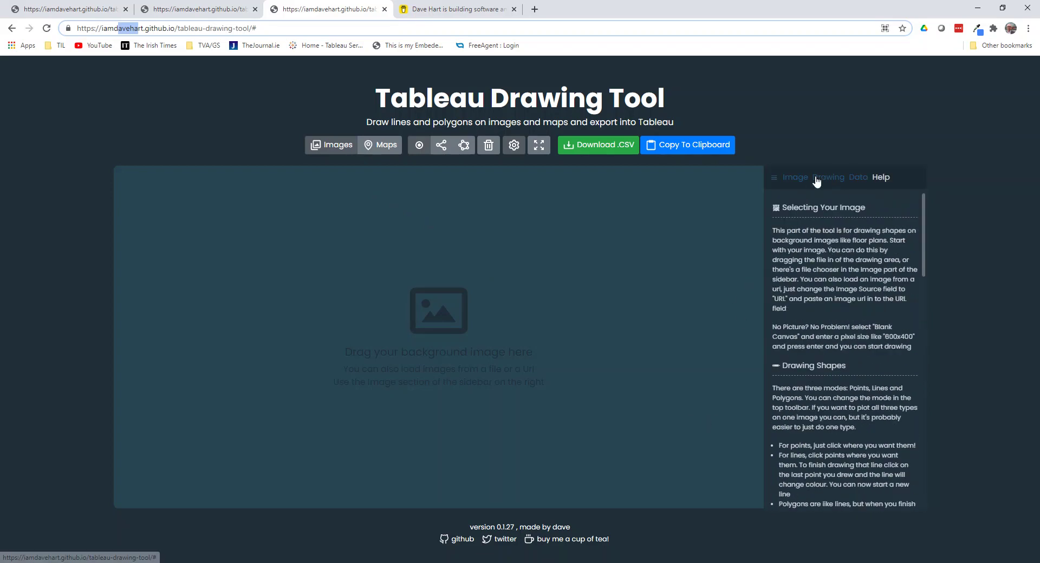
left_click(795, 179)
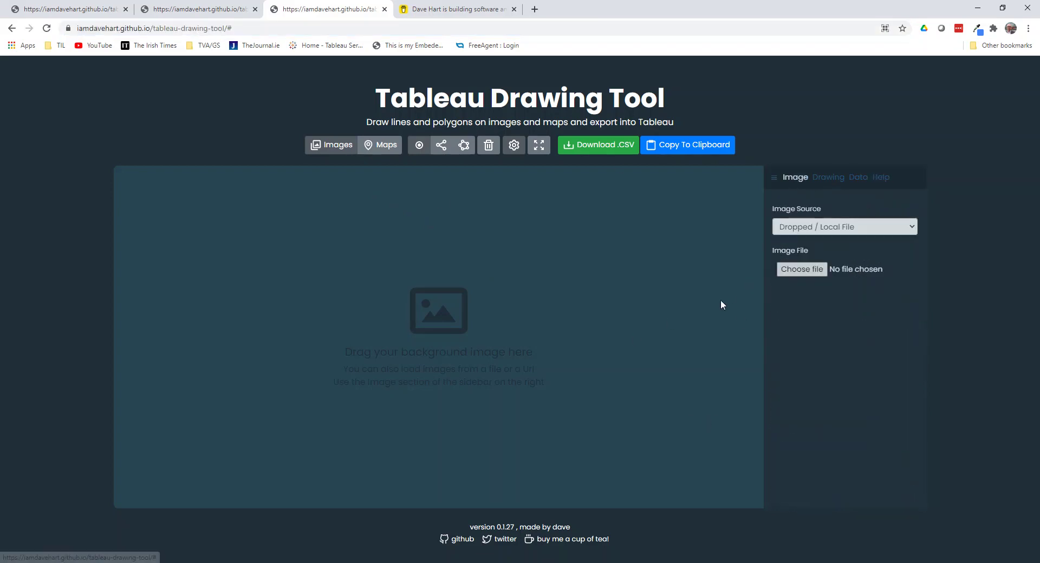
Load soccer-pitch2 as the Drawing Tool's background image.
left_click(802, 269)
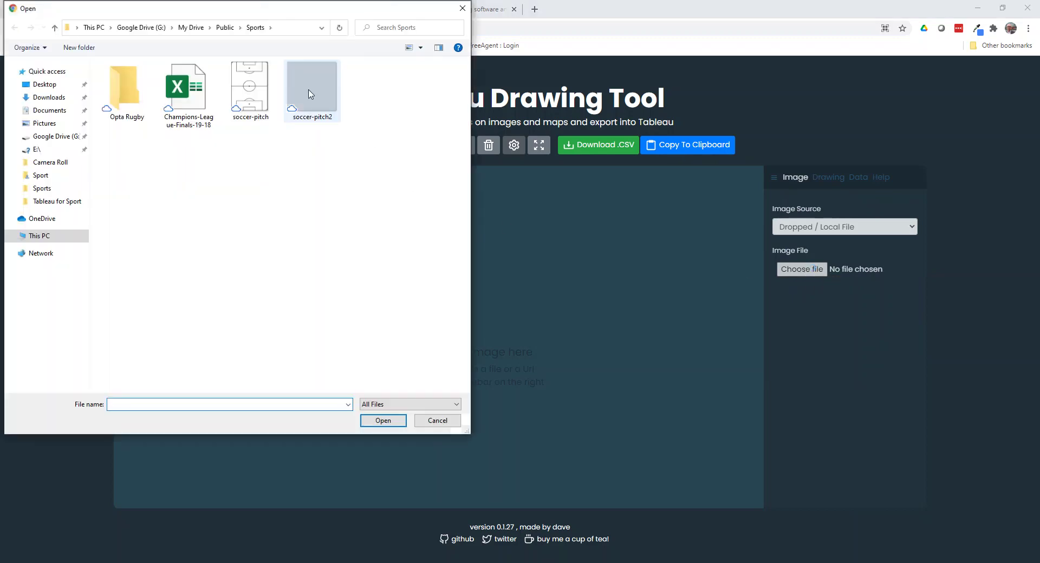
double_click(309, 93)
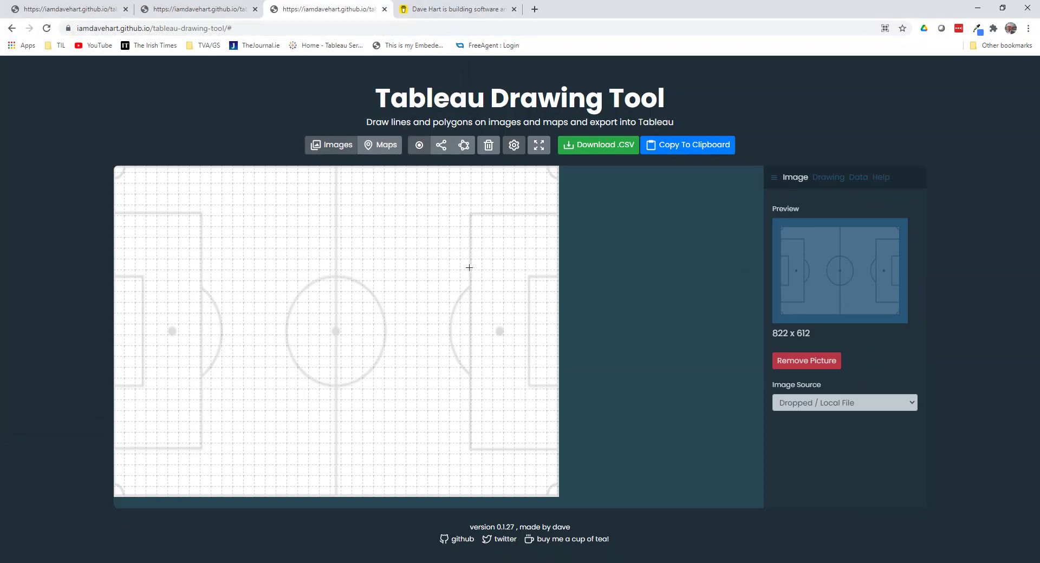
left_click(80, 10)
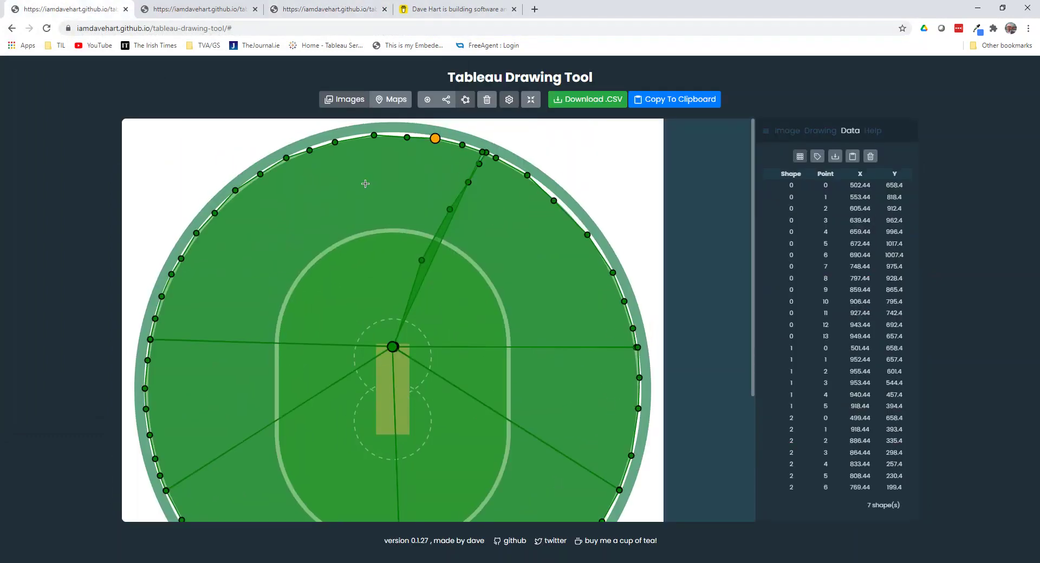
left_click(289, 8)
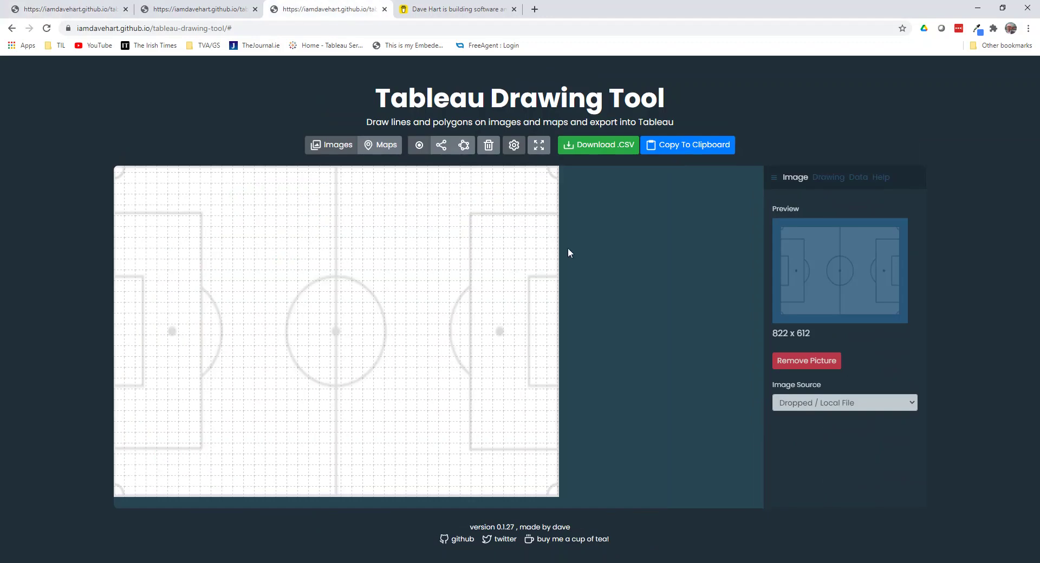
Turn on Snap To Grid and Show Grid, then return to Tableau's data source.
left_click(824, 178)
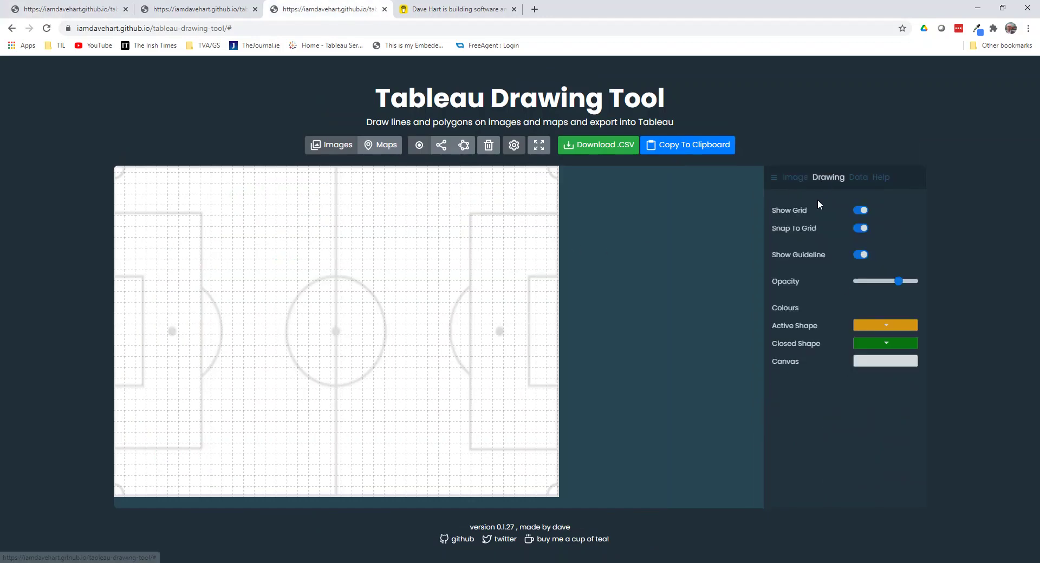
left_click(861, 229)
left_click(860, 211)
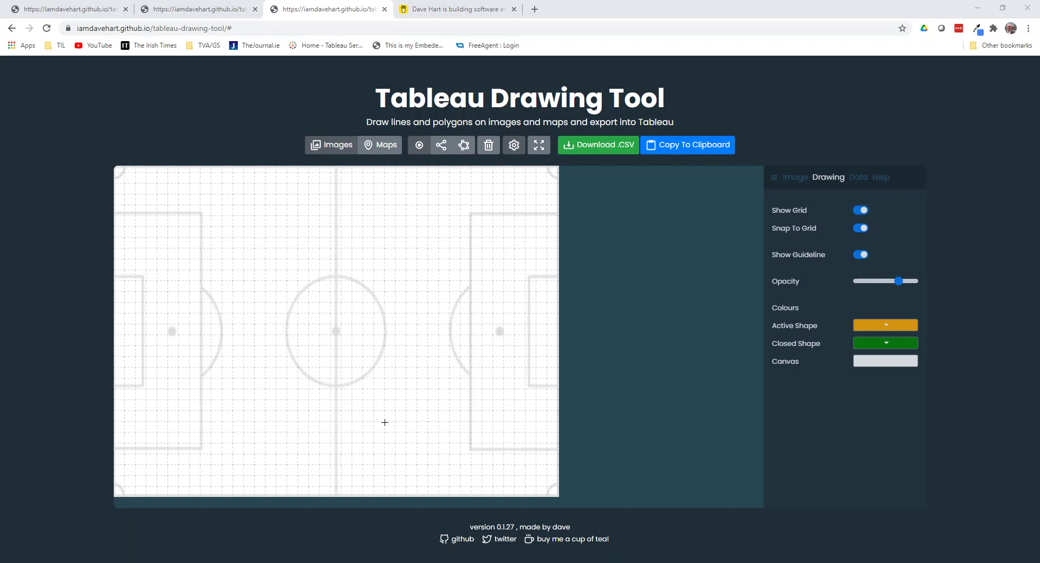
key("alt+Tab")
left_click(229, 335)
left_click(263, 316)
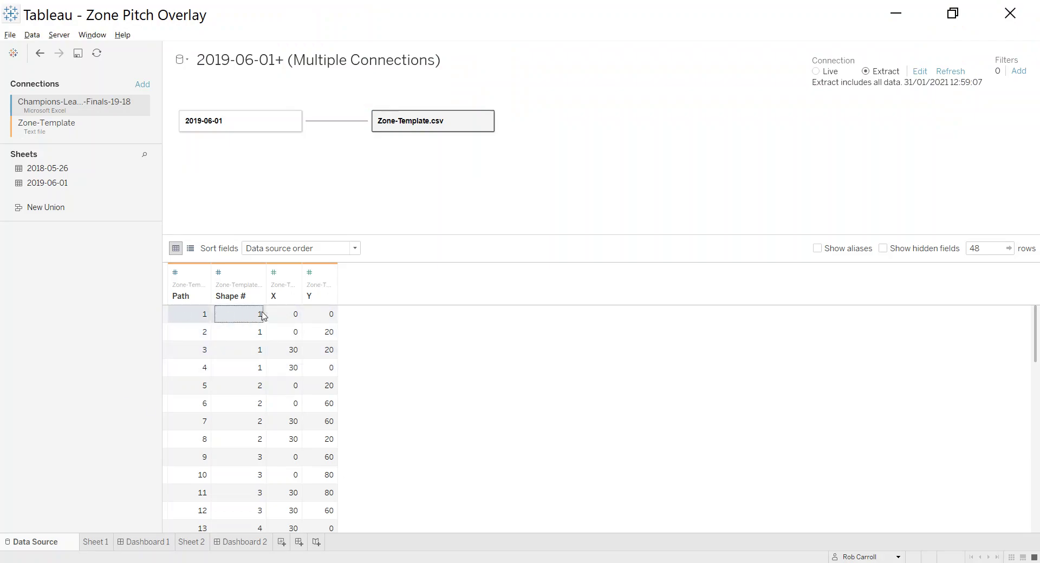
left_click_drag(263, 315, 328, 372)
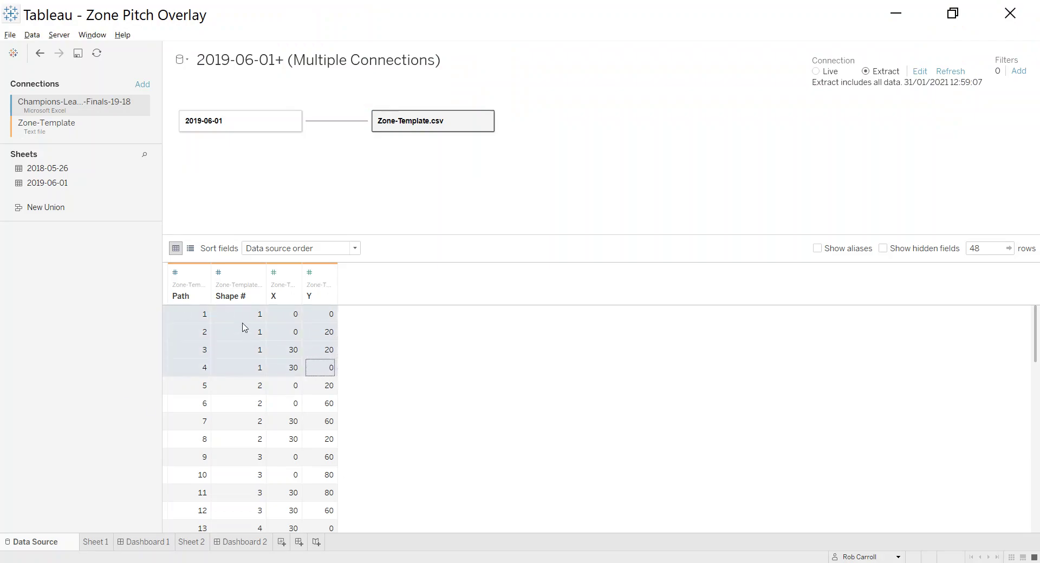
left_click_drag(244, 317, 319, 378)
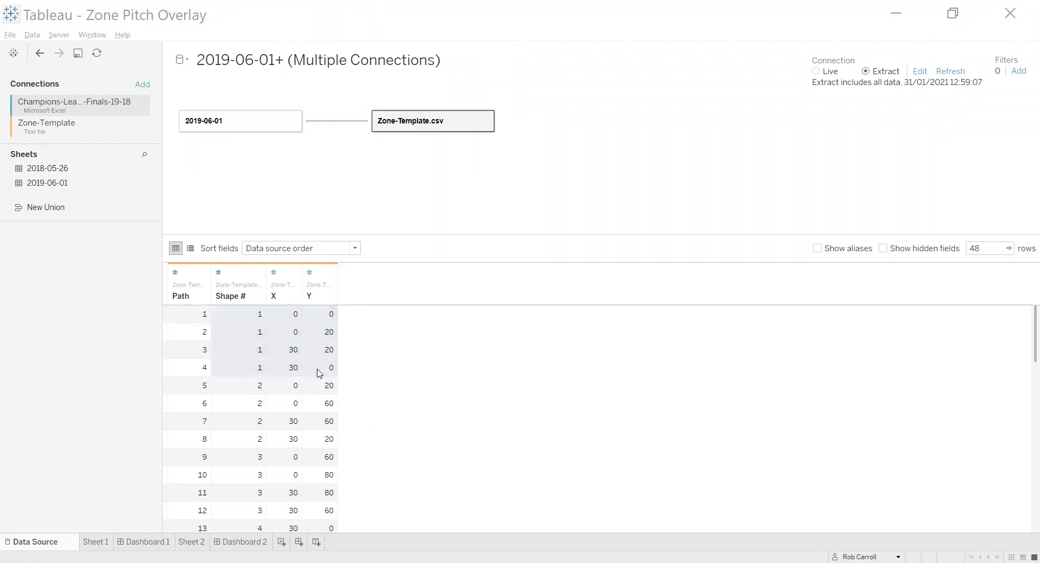
key("alt+Tab")
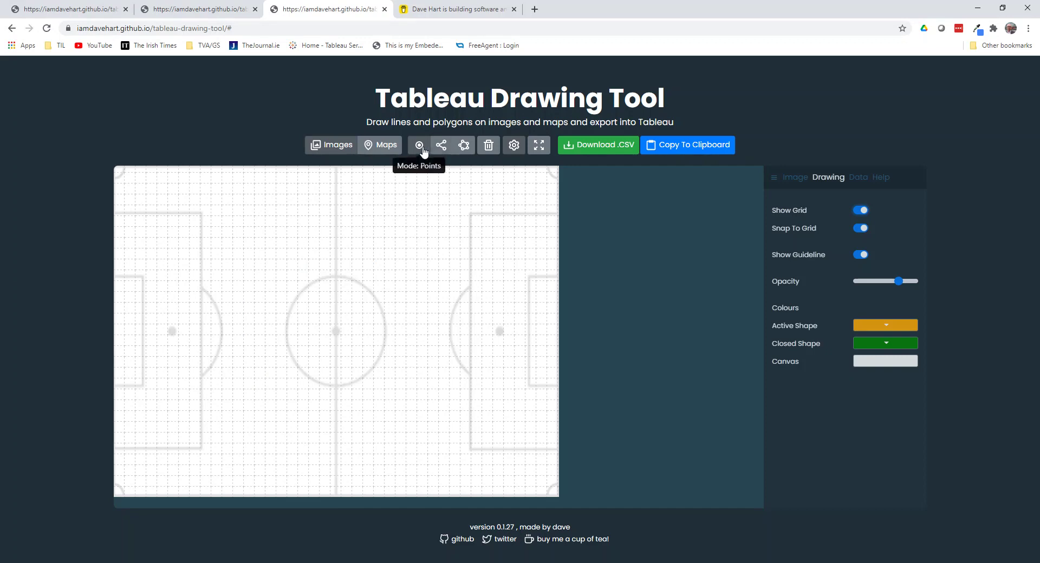
Draw closed polygon shape 0 from the left penalty area to the halfway line, then list it.
left_click(460, 146)
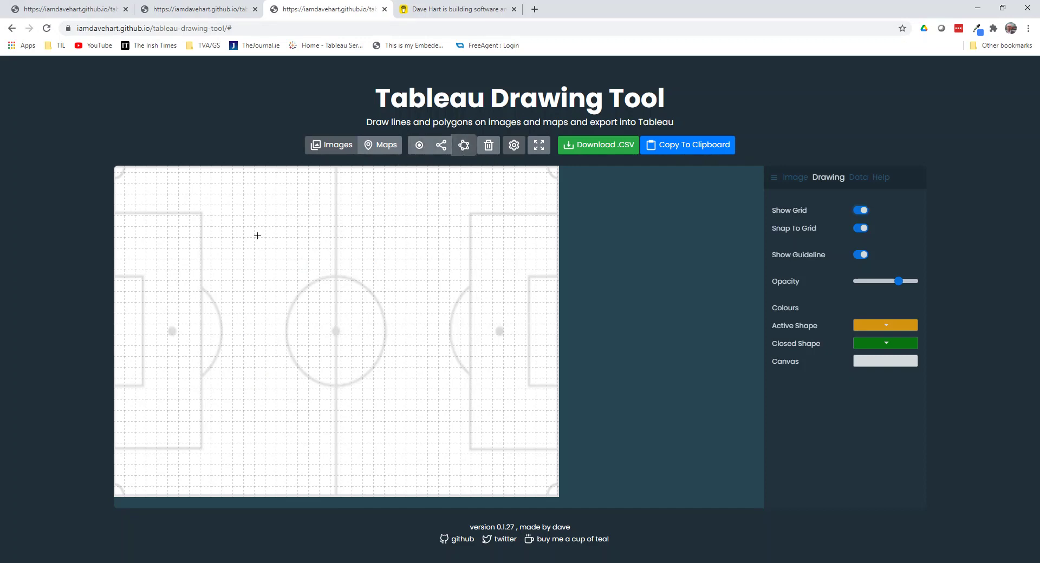
left_click(201, 212)
left_click(334, 259)
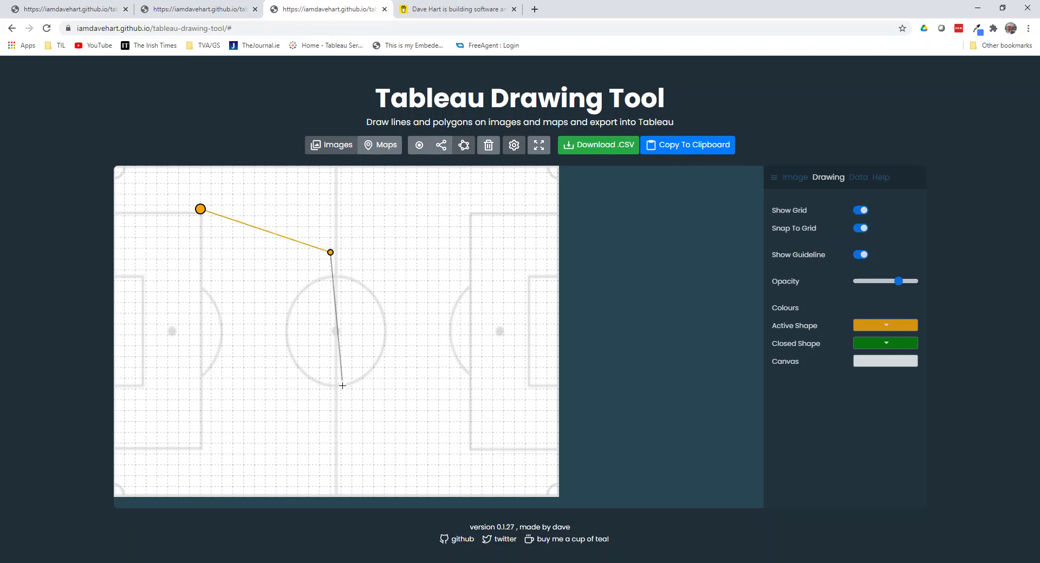
left_click(202, 440)
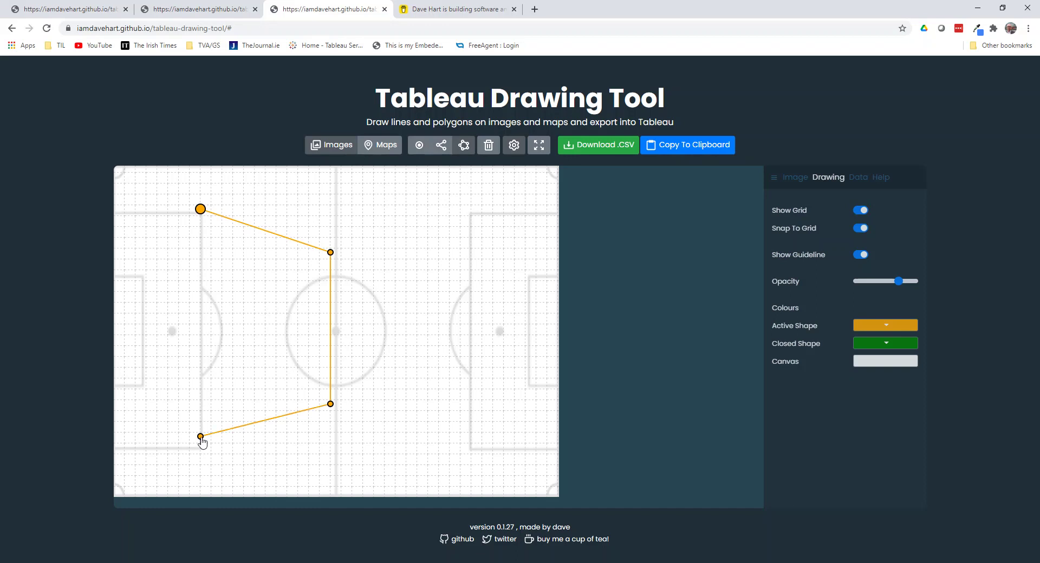
left_click(200, 209)
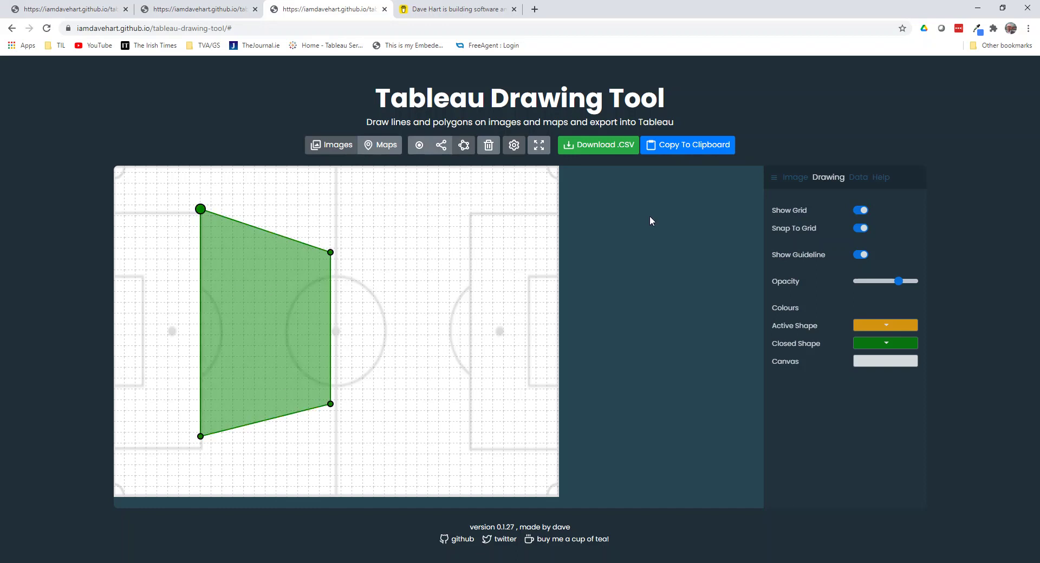
left_click(861, 180)
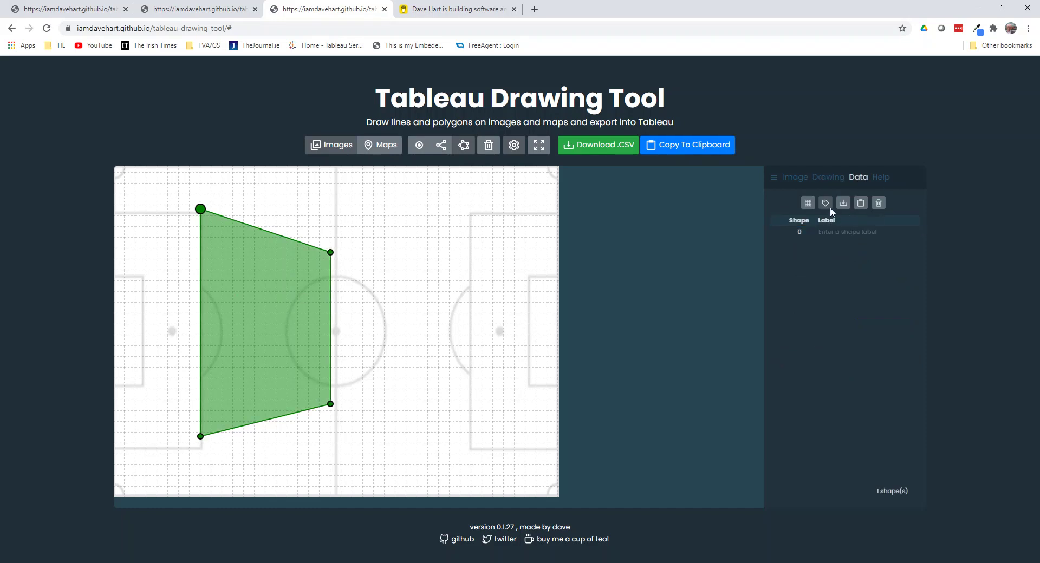
Check shape 0's corner coordinates, then draw a tall rectangular second zone right of halfway.
left_click(807, 202)
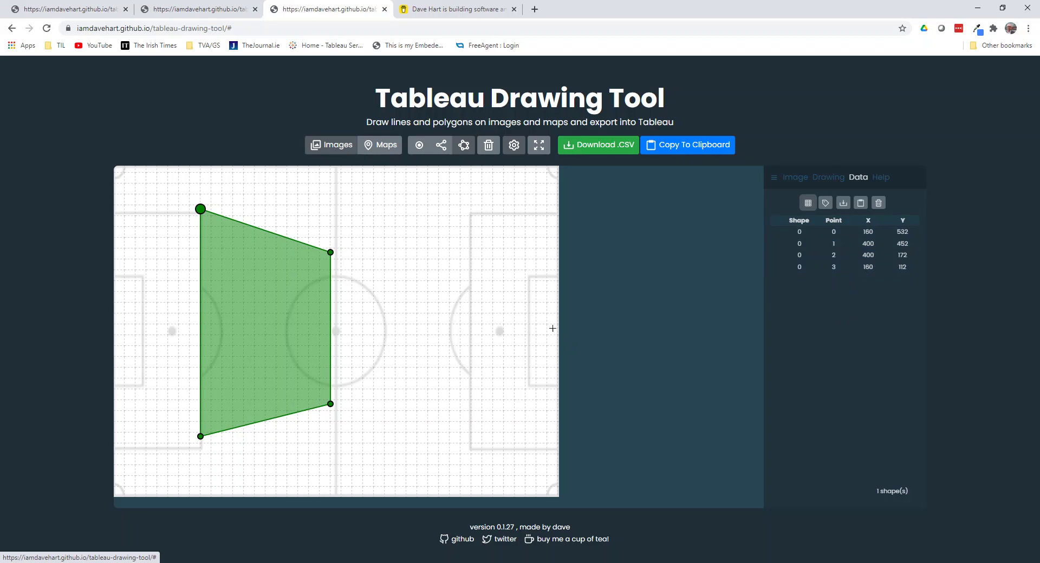
left_click(363, 186)
left_click(363, 447)
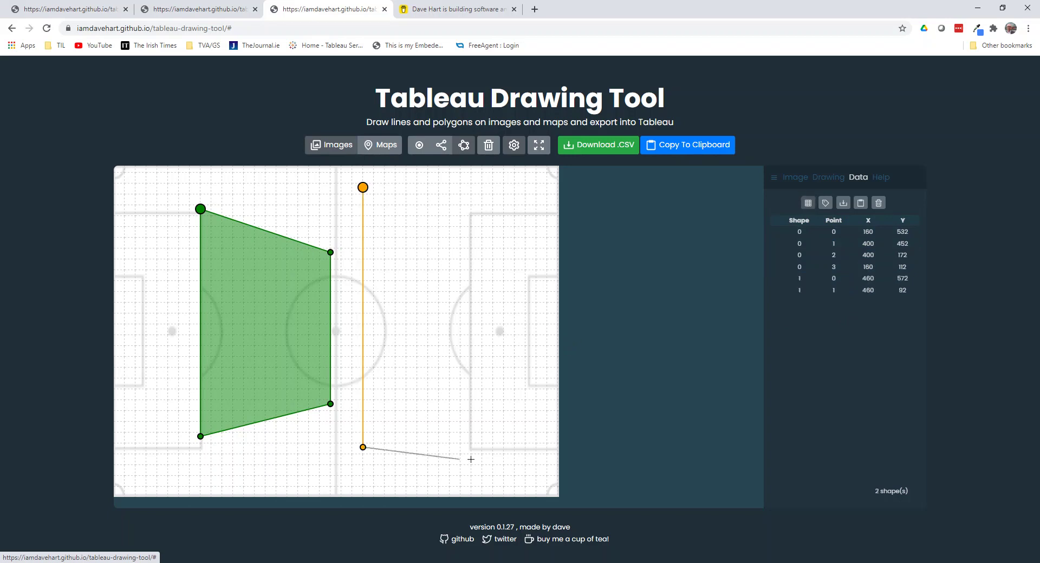
left_click(524, 449)
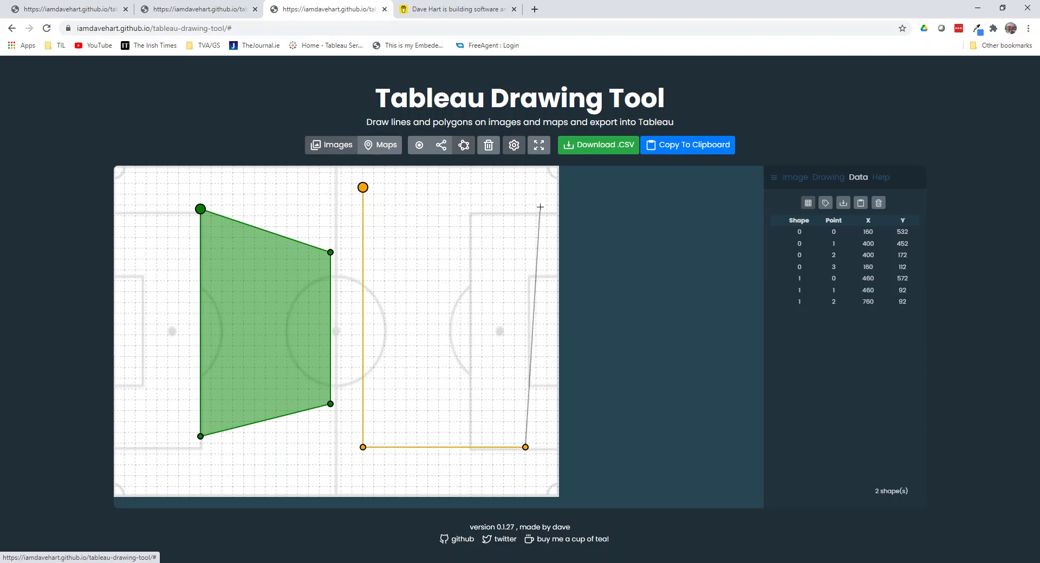
left_click(525, 179)
left_click(363, 187)
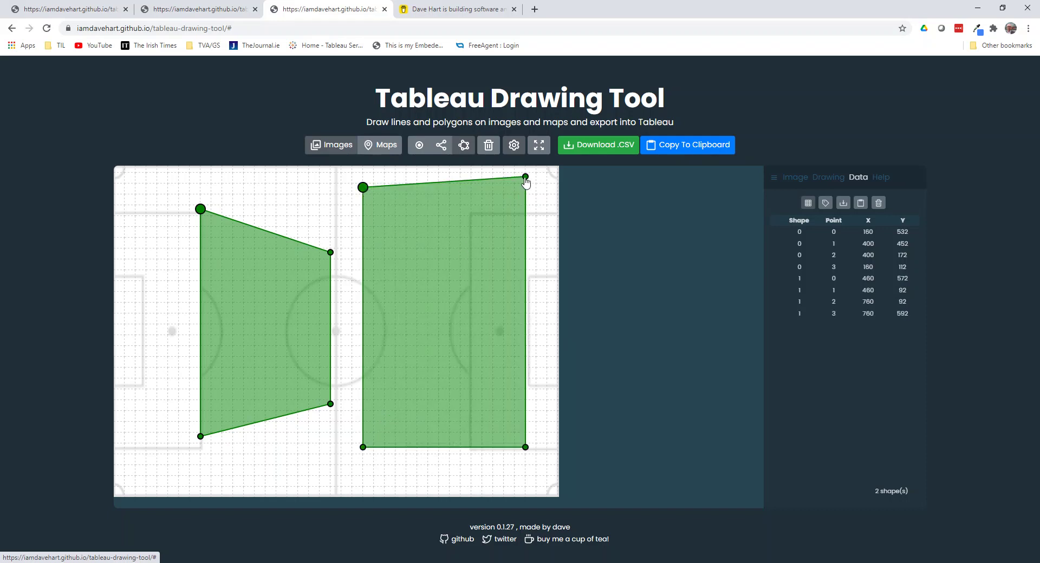
Align the second zone's top corners and start a third shape at the left edge to x 400.
left_click_drag(525, 177, 525, 184)
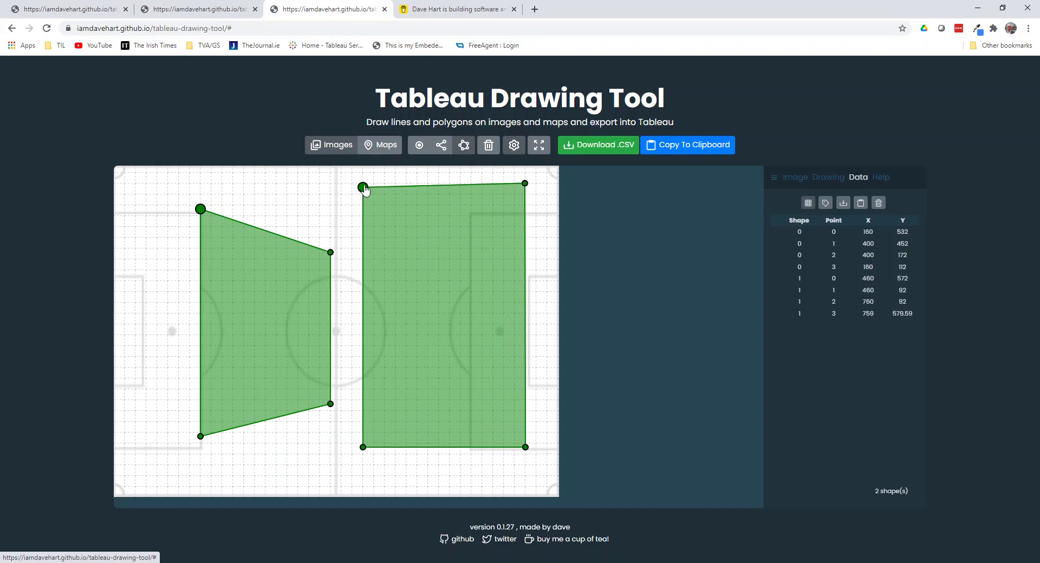
left_click_drag(362, 188, 360, 184)
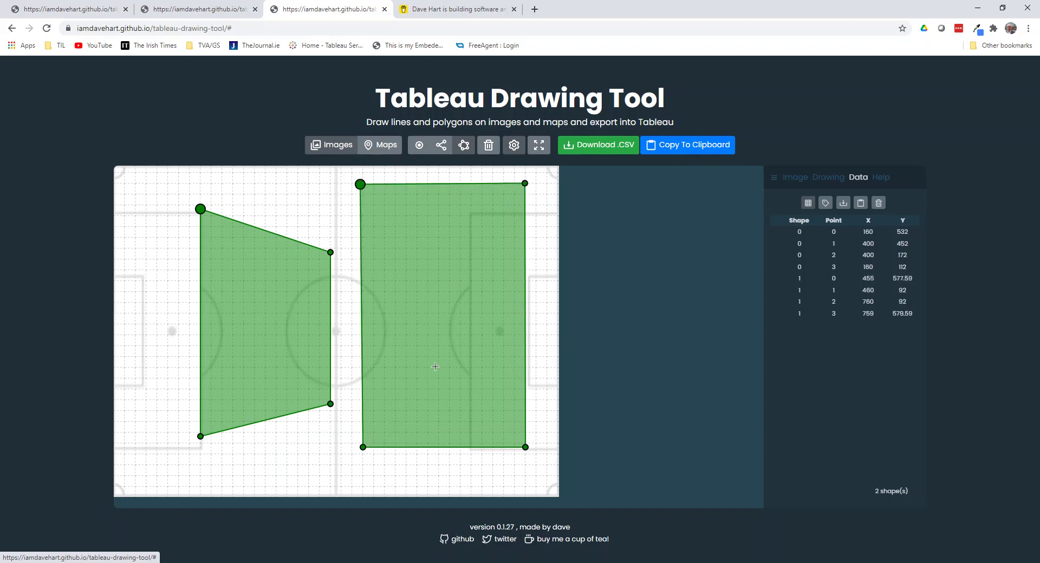
left_click(115, 448)
left_click(330, 436)
Close the thin third zone along the bottom-left edge of the pitch.
left_click(330, 480)
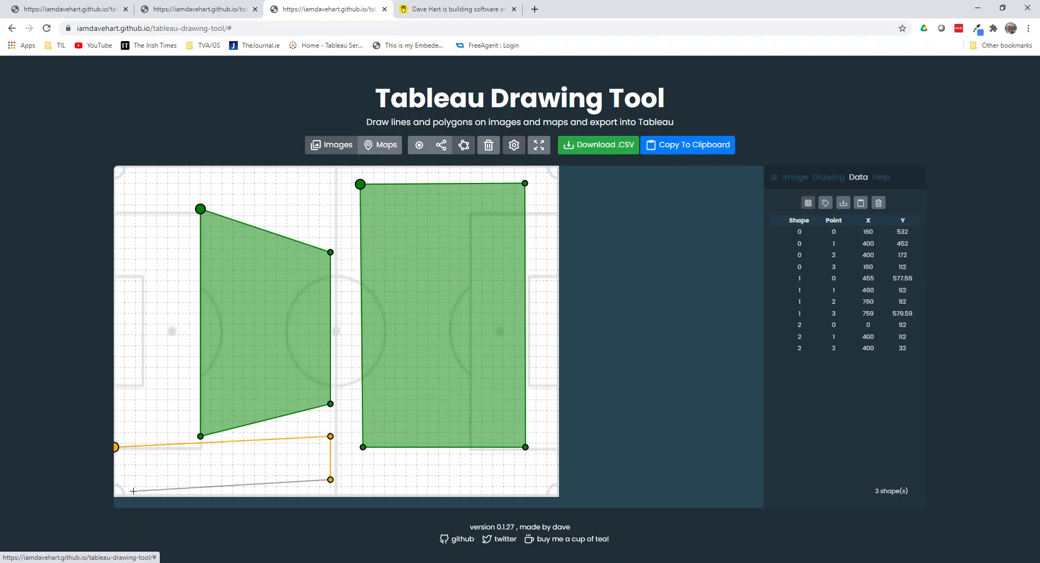
left_click(116, 482)
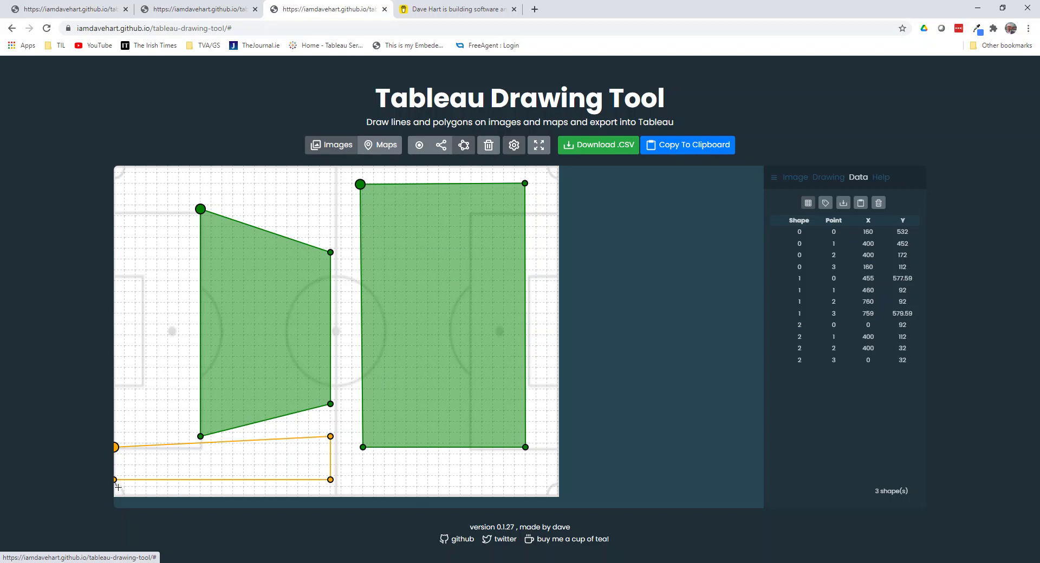
left_click(117, 452)
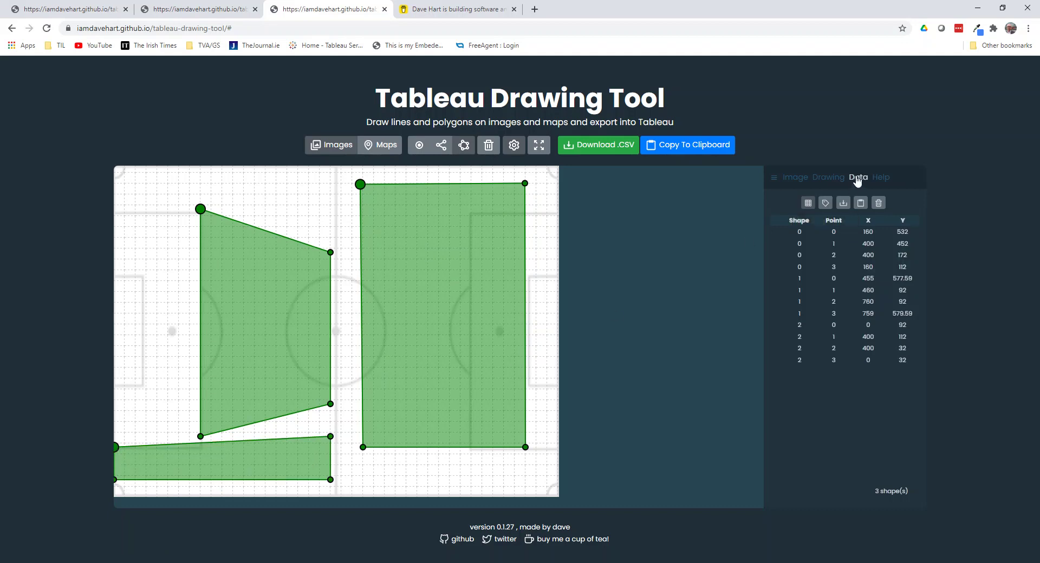
Download the three shapes as a CSV and open shapes (1).csv.
left_click(599, 150)
left_click(592, 331)
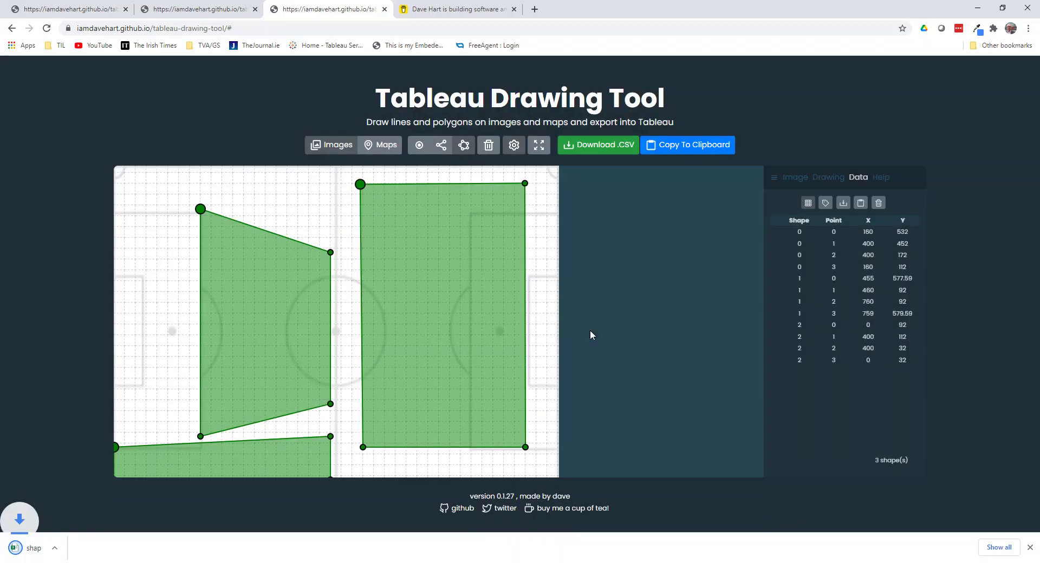
left_click(64, 548)
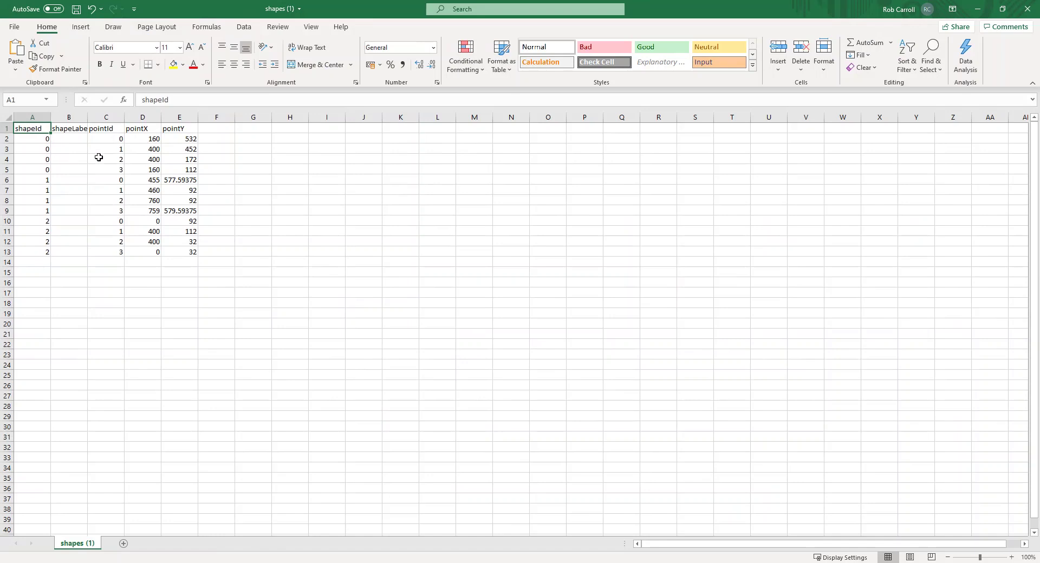
Check the first shape's ids and pointX values in shapes (1).csv, then close Excel without saving.
left_click_drag(50, 122, 59, 121)
left_click_drag(43, 139, 115, 175)
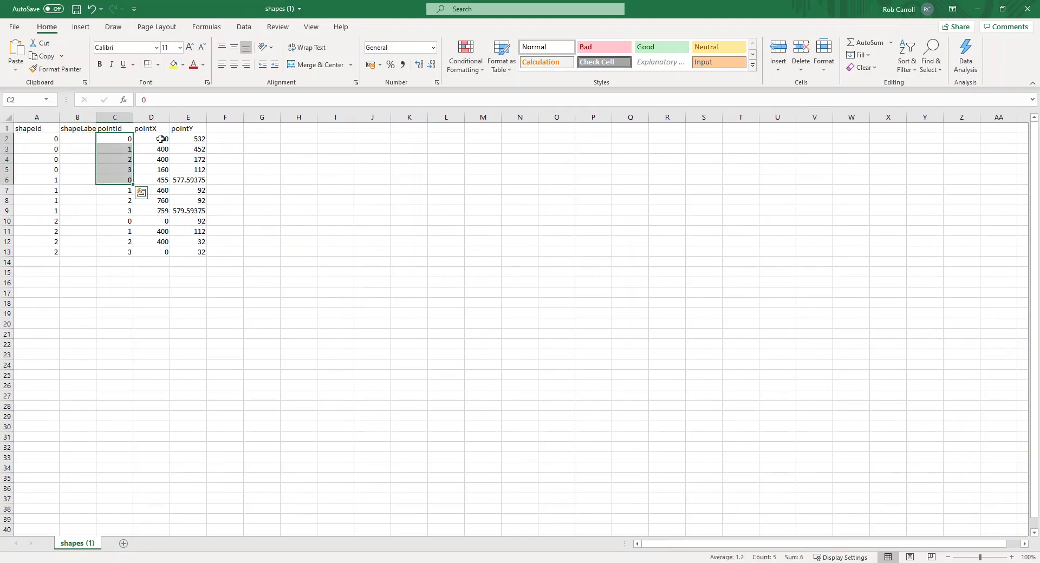
left_click_drag(160, 140, 161, 180)
left_click(1018, 10)
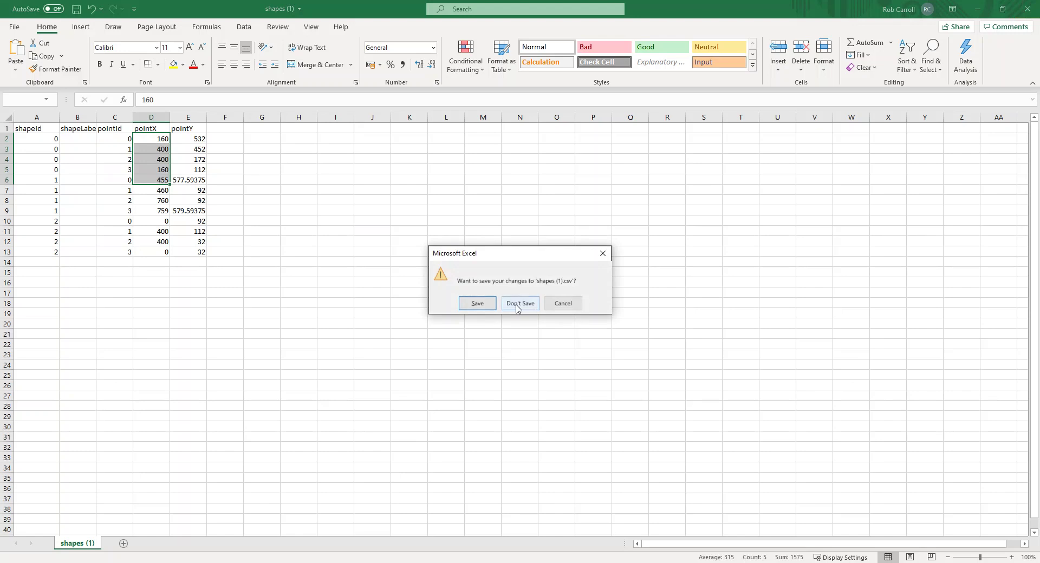
left_click(517, 304)
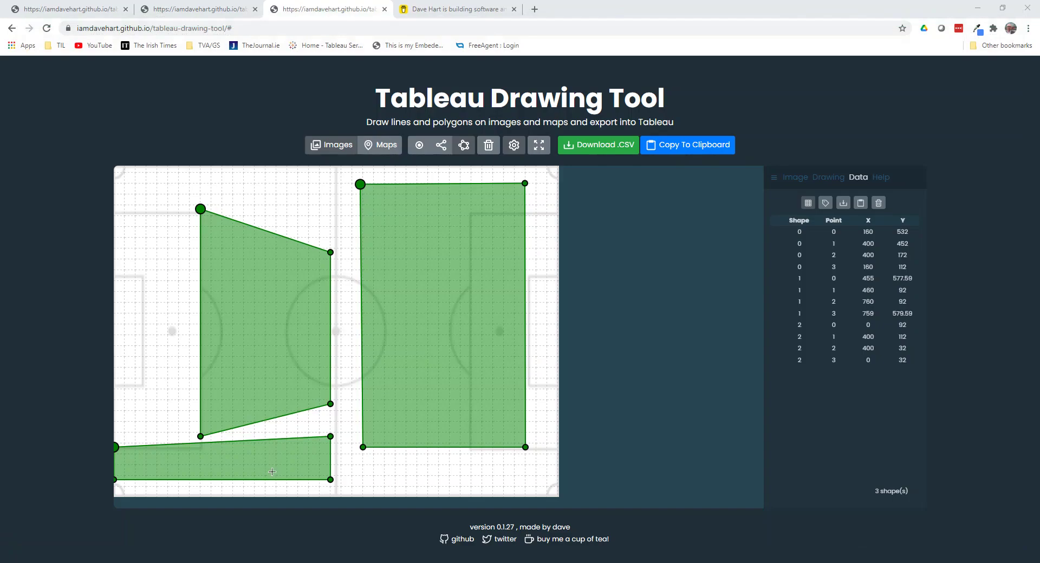
Add shapes (1).csv as a new Tableau data source and go to blank Sheet 3.
key("alt+Tab")
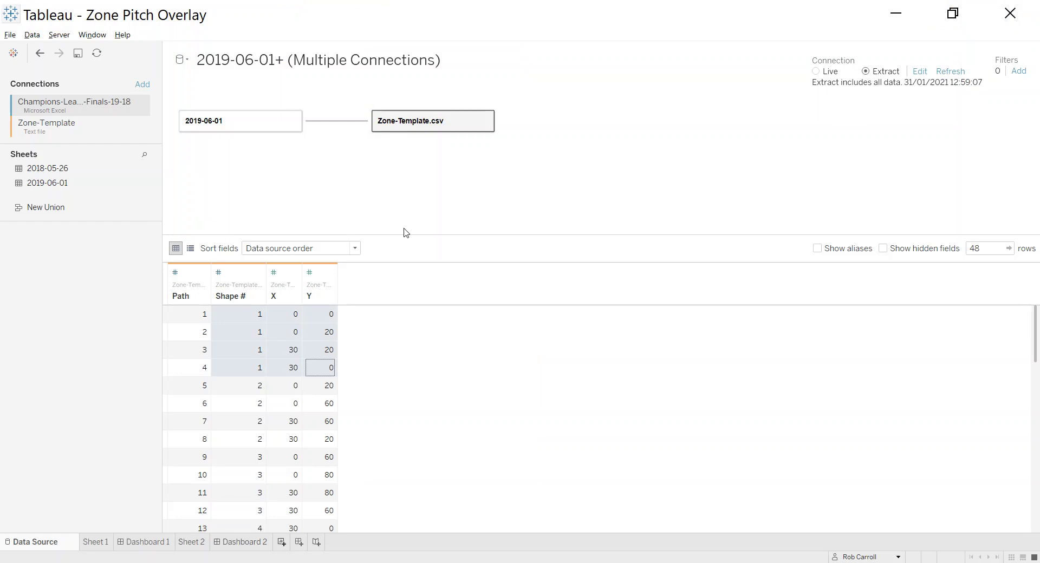
key("ctrl+m")
left_click(98, 53)
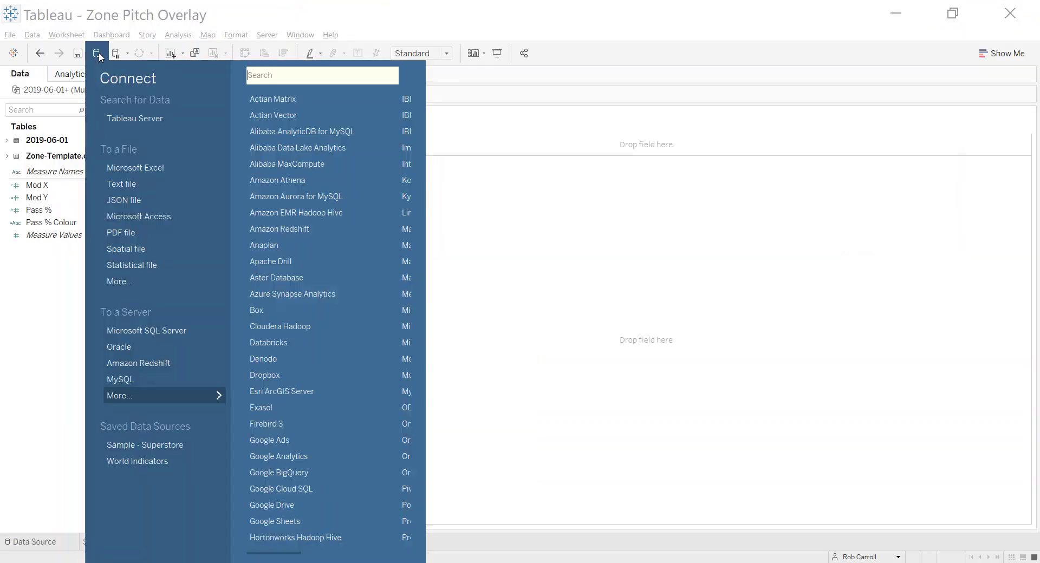
left_click(133, 283)
key("Escape")
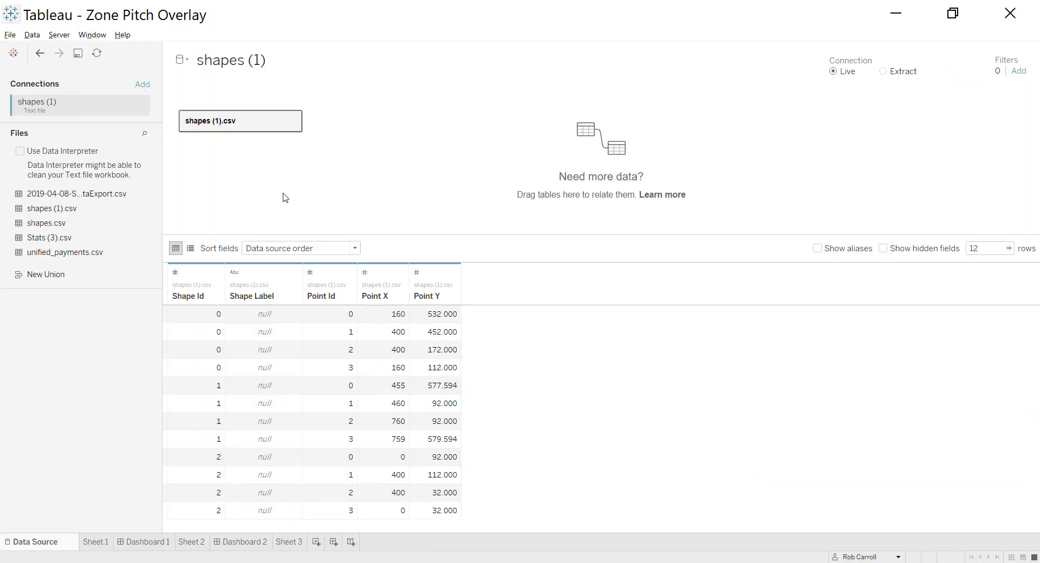
left_click(297, 544)
Put Point X on Columns and Point Y on Rows.
left_click(97, 201)
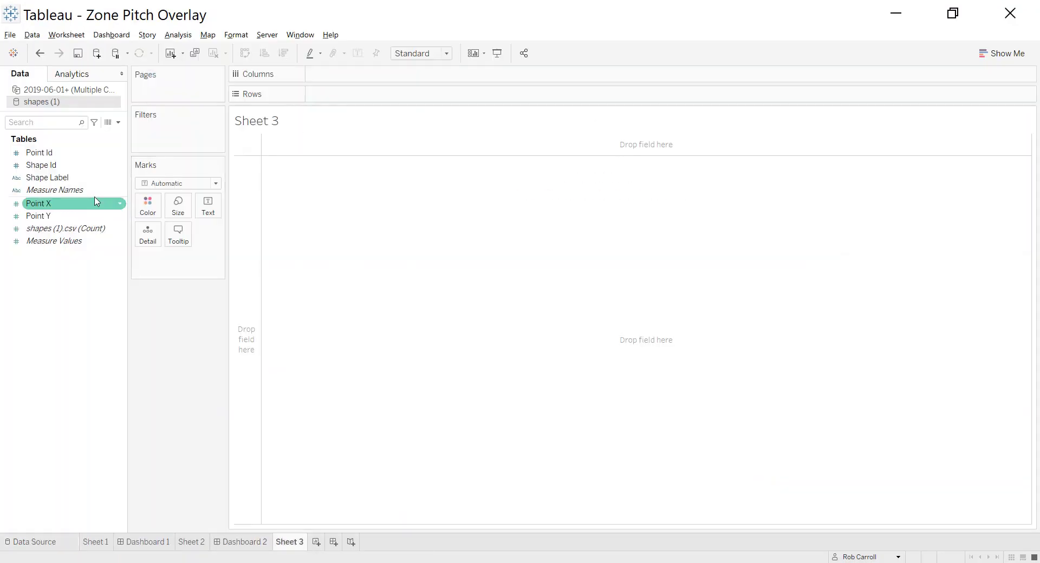
left_click(63, 178)
left_click(59, 167)
left_click_drag(38, 204, 330, 77)
left_click_drag(39, 214, 353, 94)
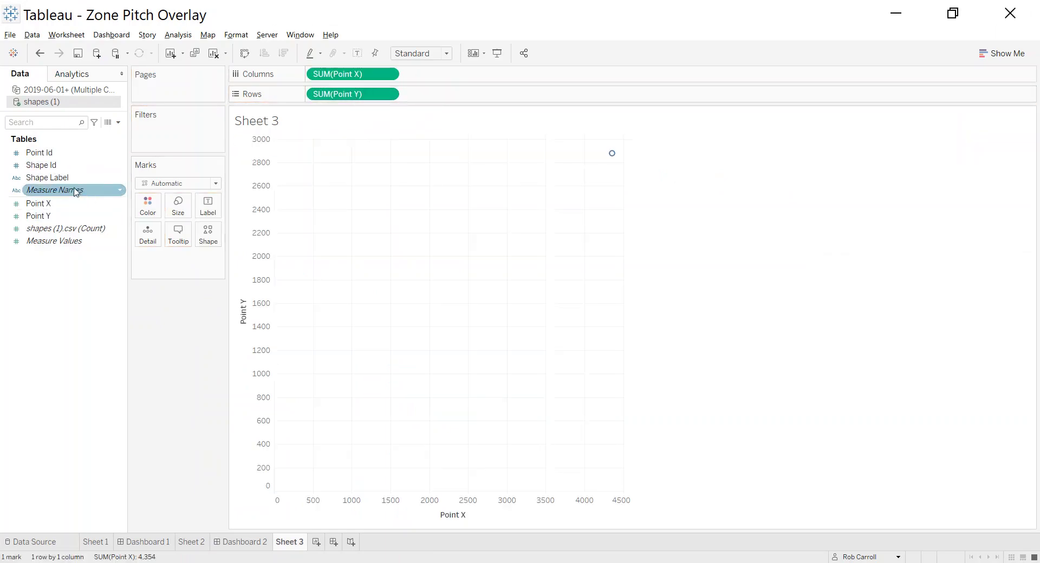
Add Shape Id to Detail, set the mark type to Polygon, and put Point Id on Path.
left_click_drag(44, 171, 148, 232)
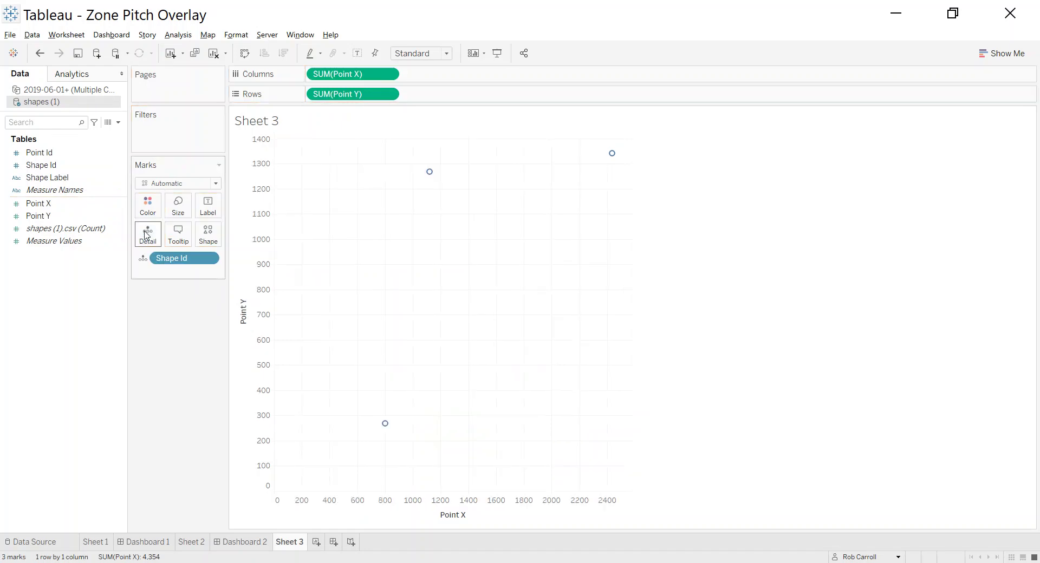
left_click_drag(47, 162, 67, 191)
left_click(168, 184)
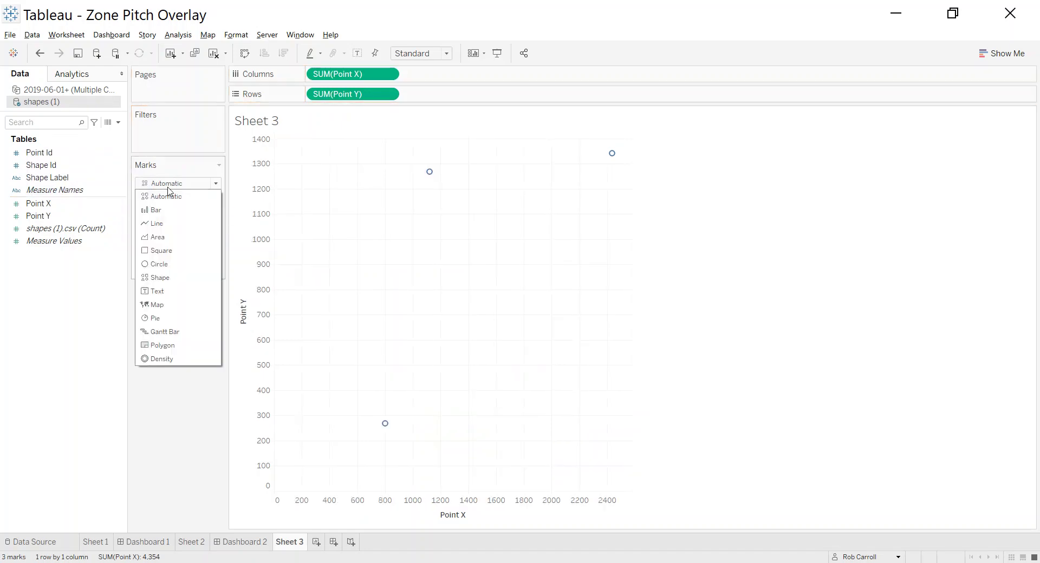
left_click(174, 345)
left_click_drag(39, 153, 208, 241)
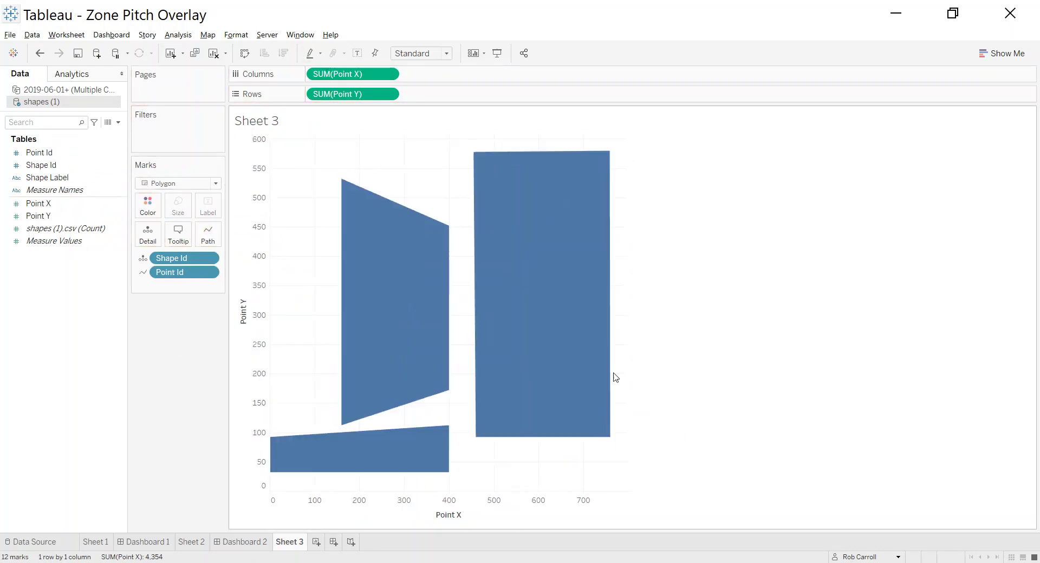
Inspect the point tooltips of the left, tall right and bottom strip zones, then return to Chrome.
left_click(208, 34)
left_click(436, 297)
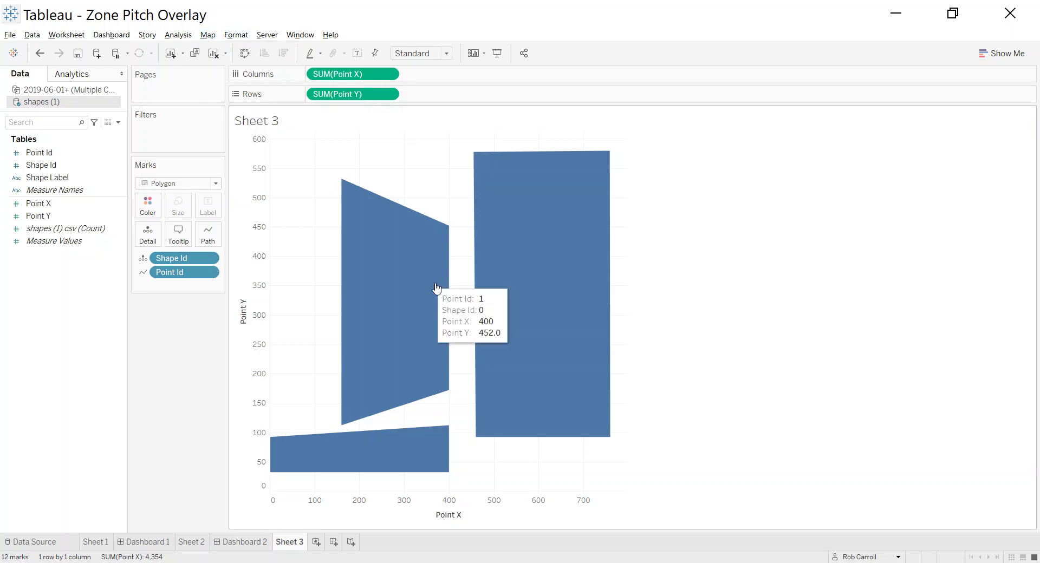
left_click(411, 304)
left_click(543, 233)
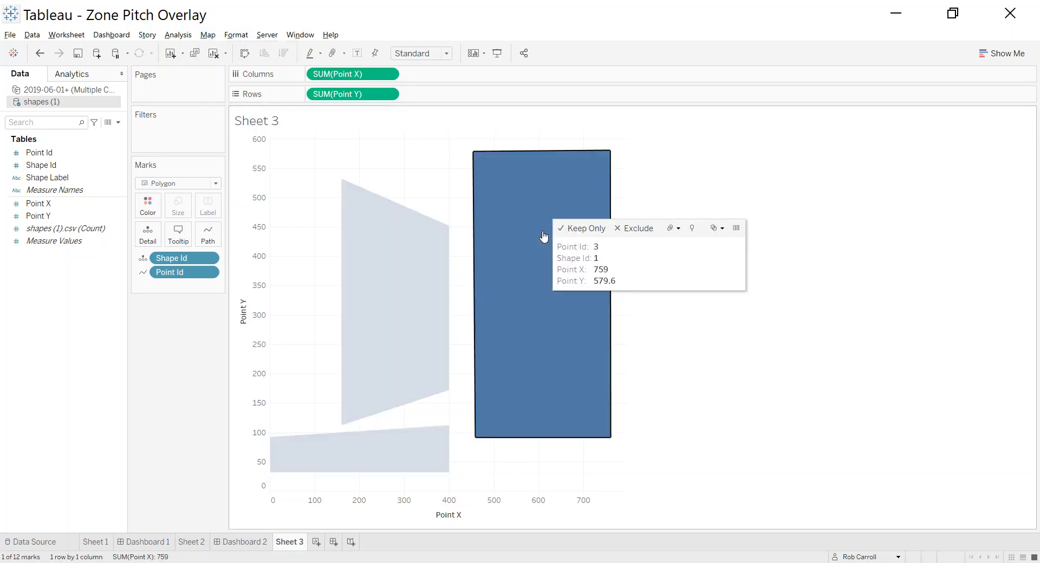
left_click(417, 448)
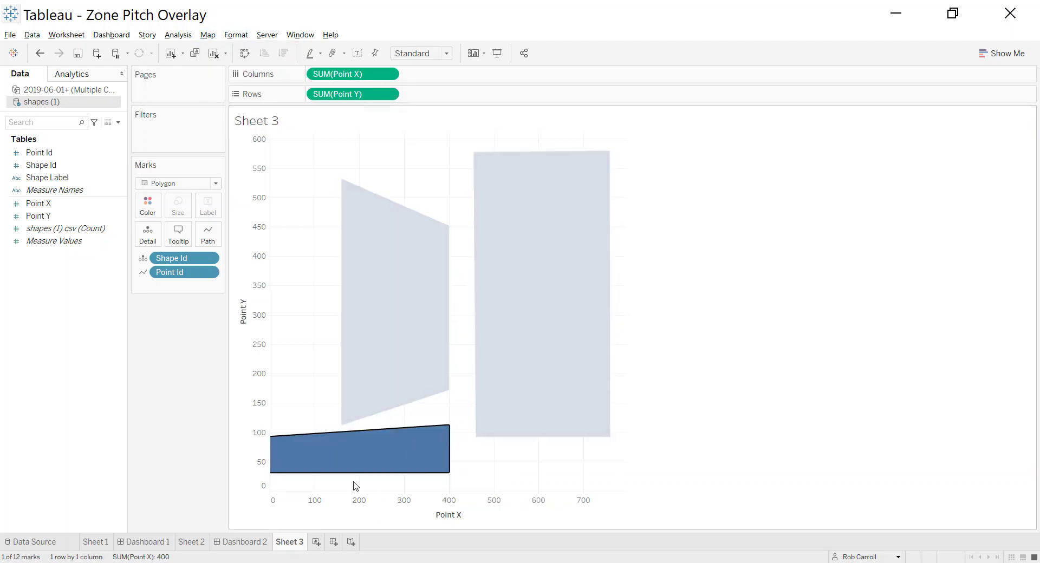
key("alt+Tab")
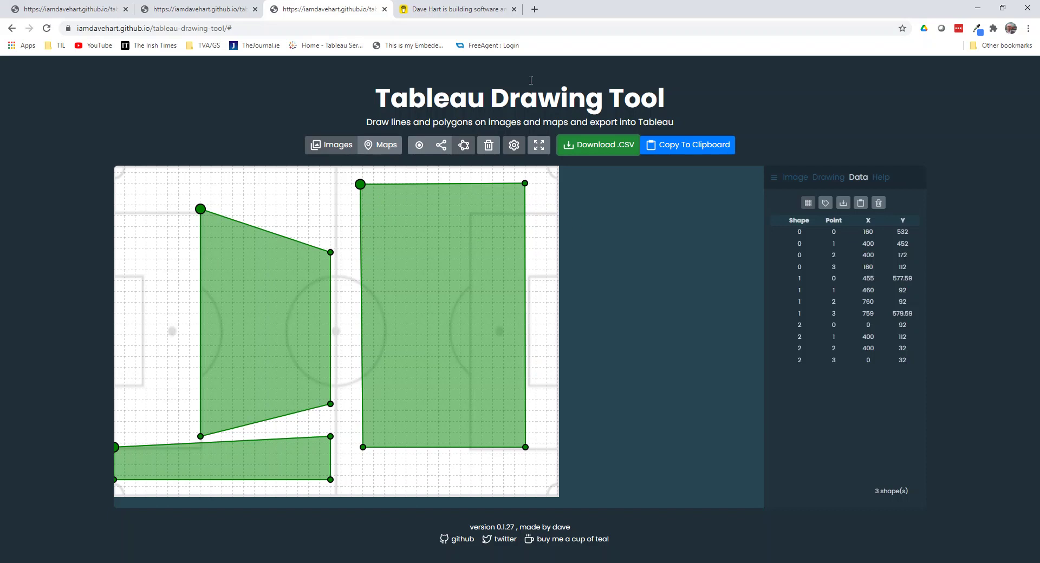
Show the Image panel with the 822 x 612 pitch picture from a local file.
left_click(796, 177)
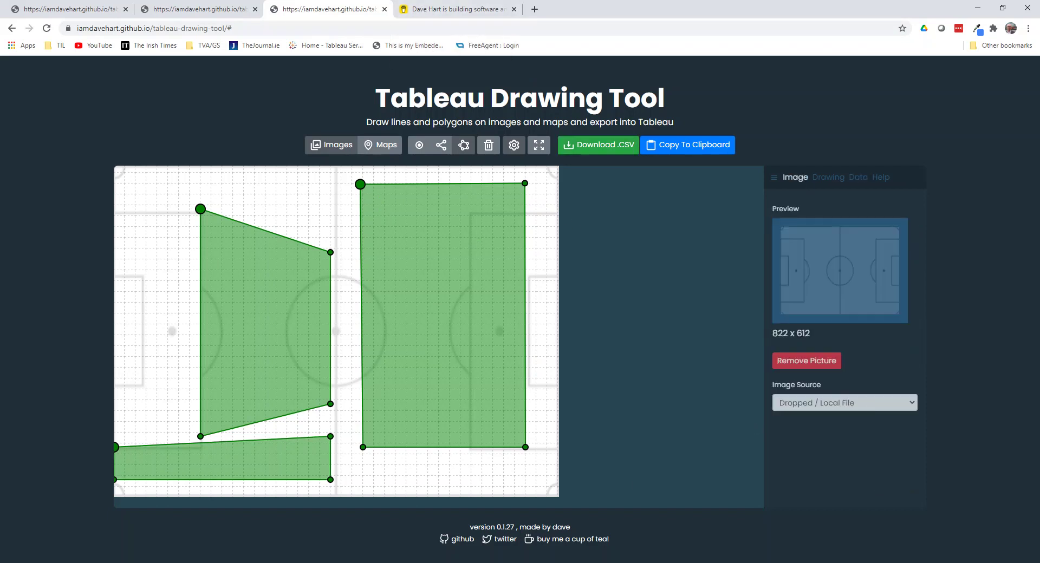